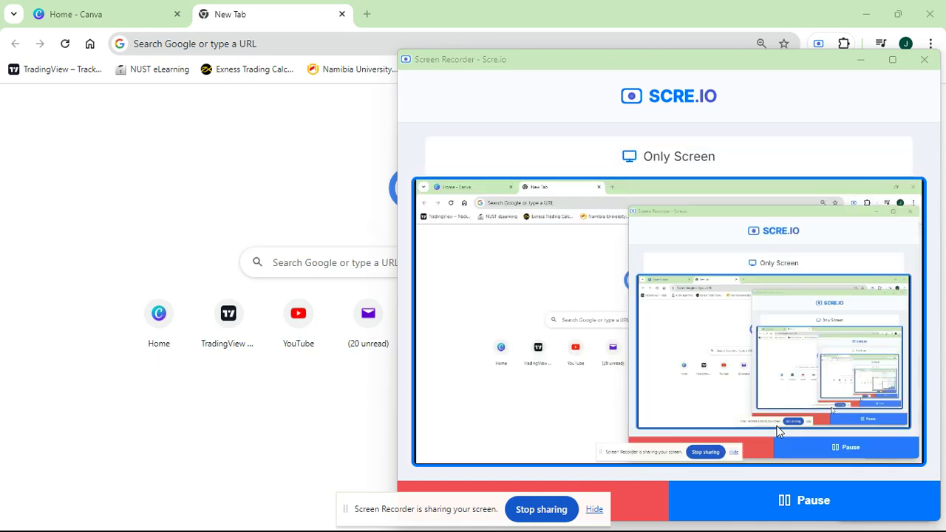
Search the web for traderscasa, open the Traders Casa site and sign in
left_click(466, 6)
type("traderscasa")
key("Return")
left_click(197, 216)
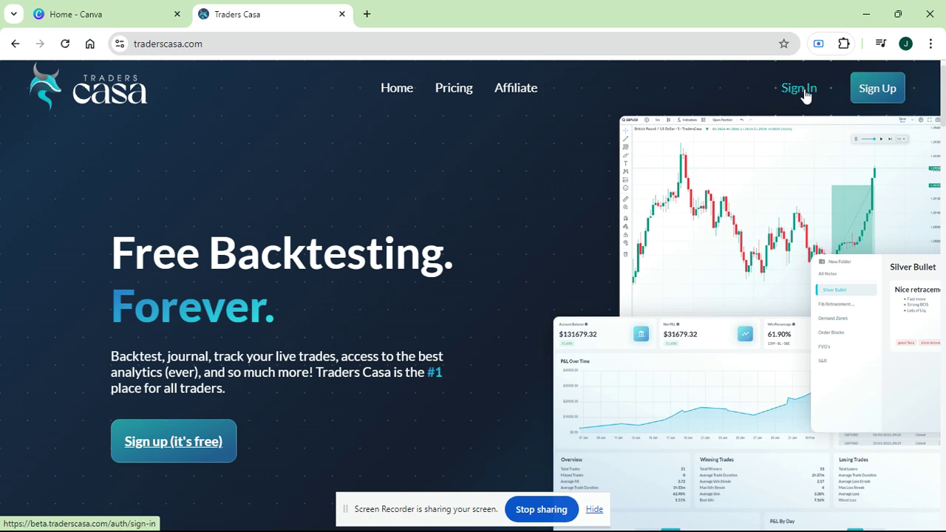
left_click(805, 95)
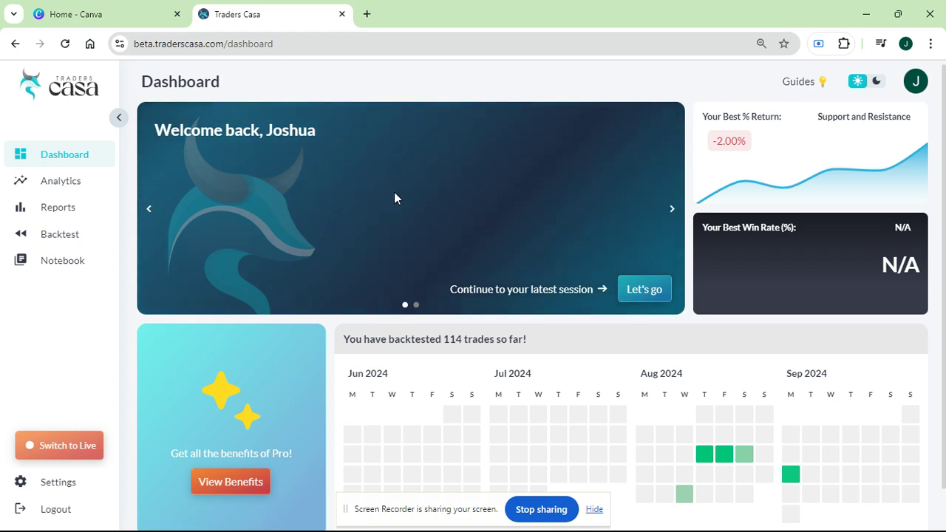
Start a new backtest session named SR with a starting balance of 100000
left_click(672, 211)
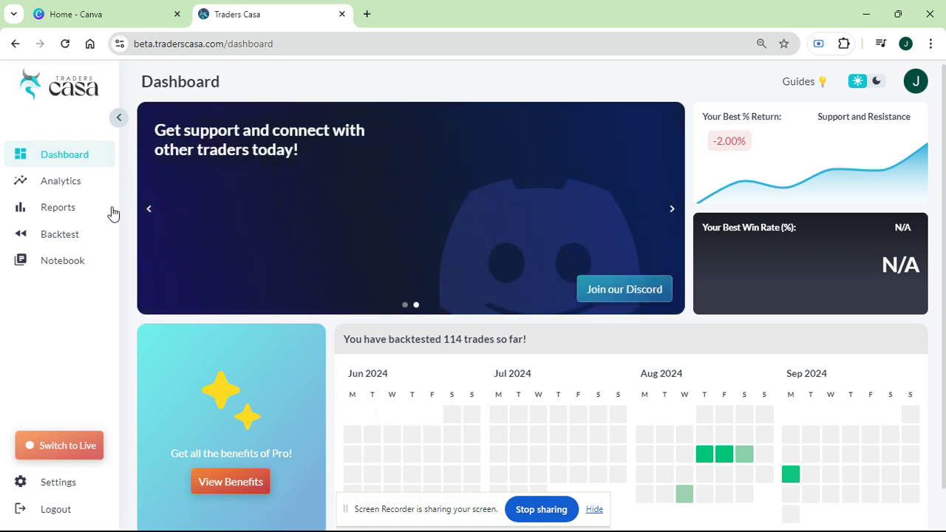
left_click(71, 242)
left_click(888, 129)
left_click(493, 168)
left_click(553, 213)
left_click(485, 182)
key("Caps_Lock")
type("SR")
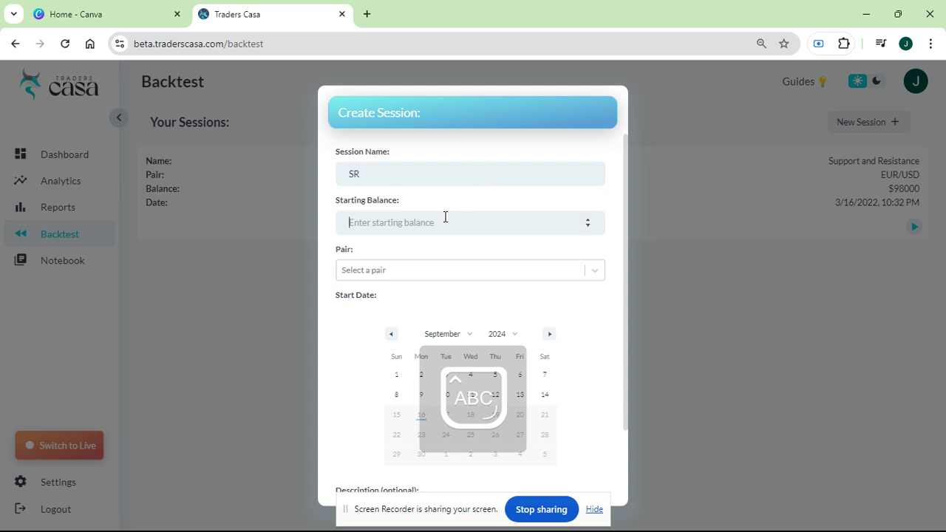
type("100000")
Choose the EUR/USD pair with a start date of March 1, 2022, and create the session
left_click(598, 272)
left_click(510, 289)
left_click(501, 321)
left_click(575, 307)
left_click_drag(425, 290, 512, 292)
left_click(528, 297)
left_click(511, 326)
left_click(504, 42)
left_click(449, 321)
left_click(450, 374)
left_click(449, 367)
scroll(625, 436, "down", 1)
left_click(569, 475)
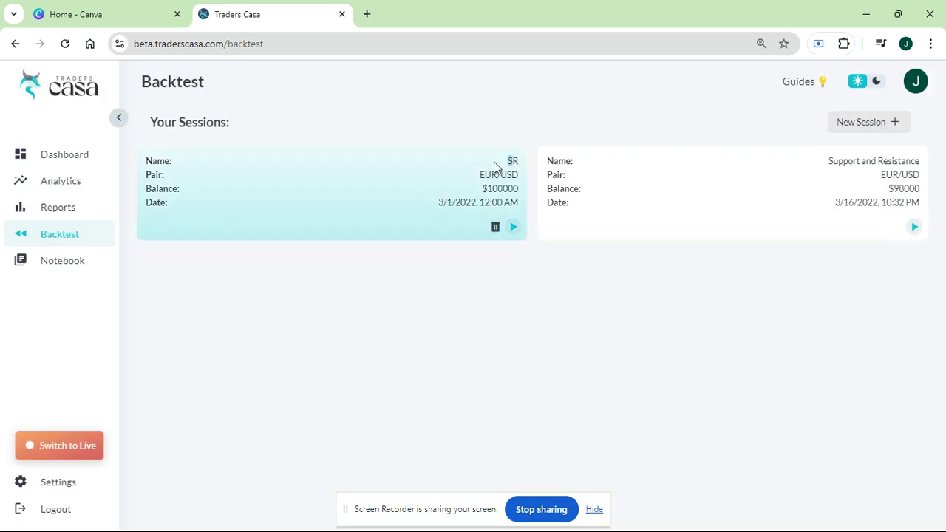
Open the SR backtest session and set the replay interval and the chart timeframe to 4 hours
left_click_drag(493, 166, 516, 172)
left_click(512, 227)
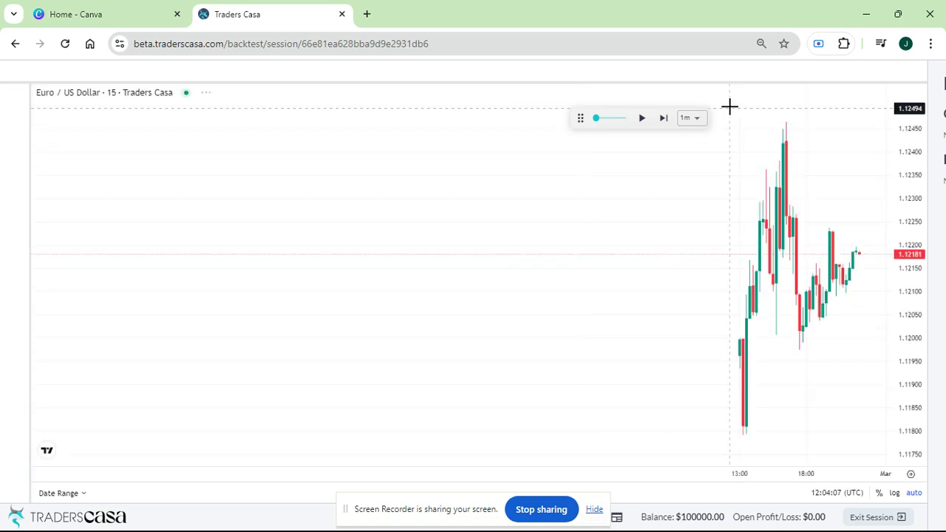
left_click(702, 119)
left_click(692, 260)
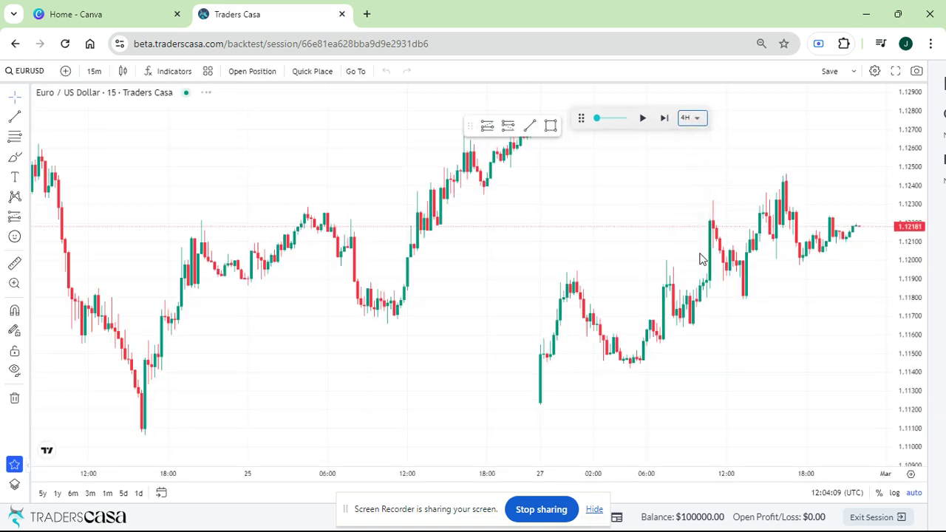
left_click_drag(657, 388, 422, 412)
left_click(93, 71)
left_click(109, 298)
mouse_move(388, 321)
left_mouse_down()
mouse_move(595, 291)
mouse_move(419, 293)
mouse_move(422, 313)
mouse_move(393, 310)
left_mouse_up()
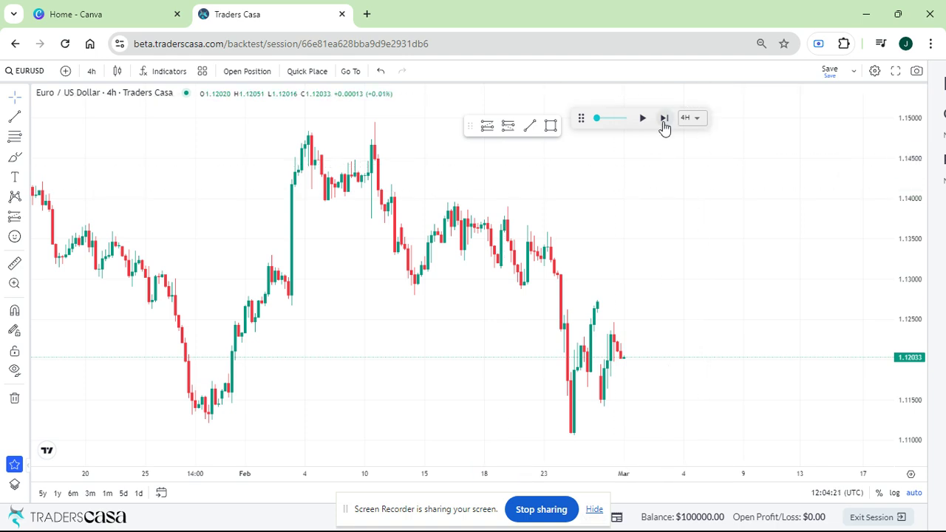
Advance the replay candle by candle on the 4-hour chart into early March
left_click(664, 119)
left_click(665, 119)
left_click(665, 119)
left_click(665, 119)
left_click(665, 119)
left_click(665, 119)
left_click(665, 119)
left_click(665, 119)
left_click(664, 119)
left_click(665, 119)
left_click(665, 119)
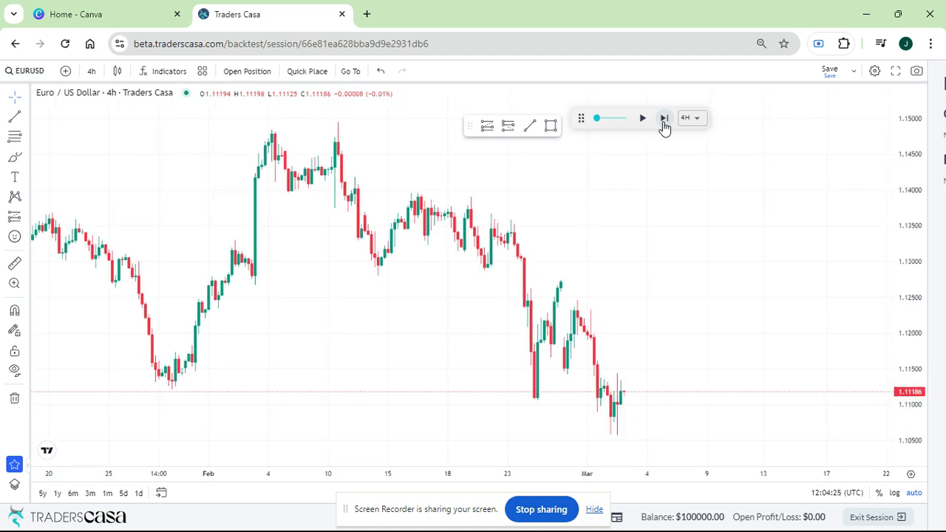
left_click(665, 124)
Draw horizontal lines on the 4-hour chart at 1.11098 and 1.12725
left_click(21, 118)
left_click(55, 249)
left_click(630, 398)
left_click(489, 208)
left_click(597, 281)
Draw a descending trend line from the February 10 high along the falling swing highs
left_click(24, 113)
left_click(44, 117)
left_click(328, 119)
left_click(816, 419)
left_click(764, 363)
Draw another horizontal line below the recent lows at 1.10835
left_click(24, 121)
left_click(79, 253)
left_click(640, 417)
Advance the replay by four steps and switch the chart to the 1-hour timeframe
left_click(665, 126)
left_click(665, 125)
left_click(665, 126)
left_click(665, 125)
left_click(88, 72)
left_click(142, 238)
left_click_drag(596, 328, 552, 255)
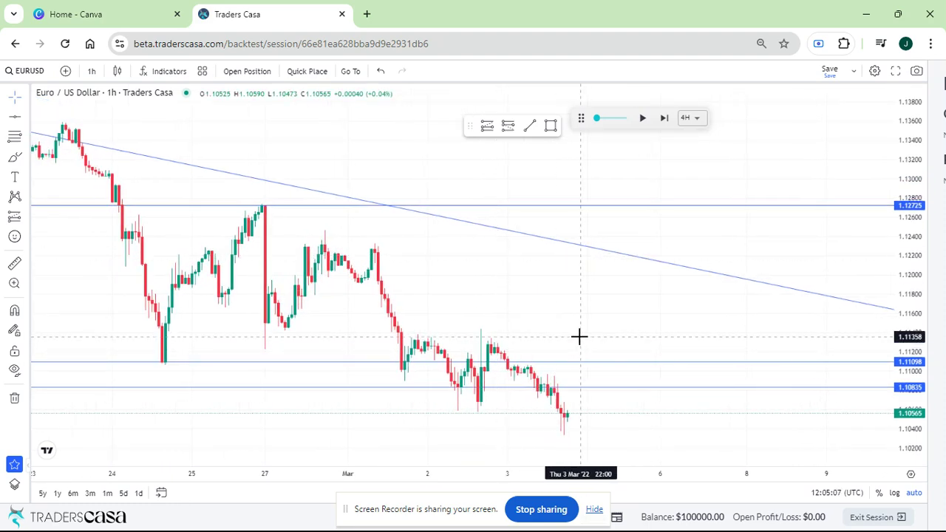
Add a horizontal line at 1.11335 and move the line at 1.11098 to 1.10684
left_click(540, 338)
left_click(554, 362)
left_click_drag(555, 366, 613, 404)
Delete the horizontal line at 1.10835 and advance the replay by one step
left_click(580, 387)
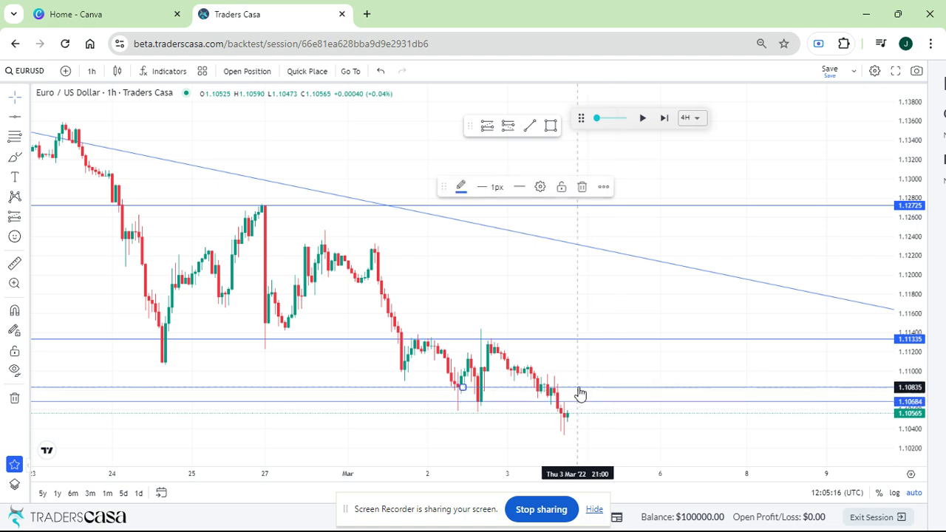
left_click(584, 188)
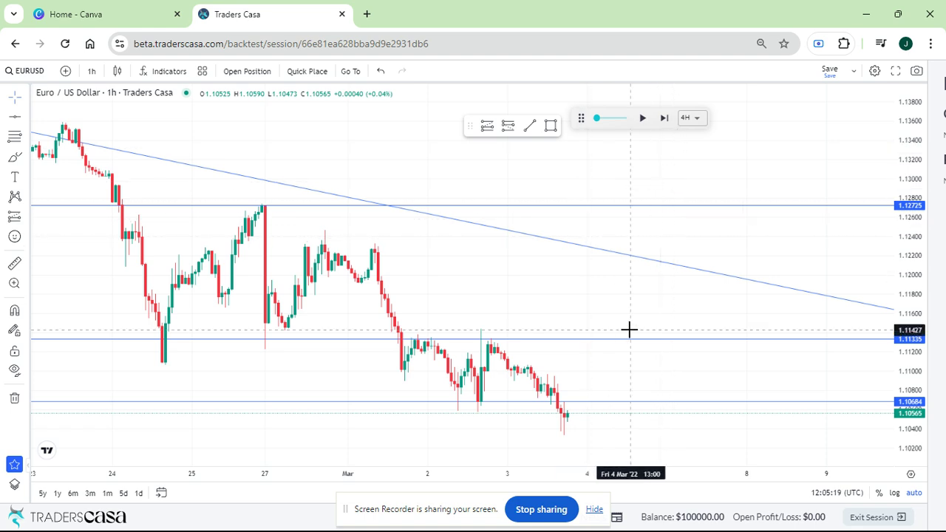
left_click(668, 129)
left_click_drag(632, 366, 643, 186)
left_click_drag(900, 212, 890, 327)
Set the replay interval to 1H and draw a short position at the latest candle
left_click(18, 220)
left_click(81, 217)
left_click(692, 118)
left_click(691, 244)
left_click(664, 121)
left_click(574, 385)
Place a sell stop trade from the short position at 1.10179 with stop loss 1.10858, take profit 1.095 and 1% risk
left_click(249, 71)
left_click(498, 109)
left_click(570, 400)
left_click(575, 383)
left_click(264, 72)
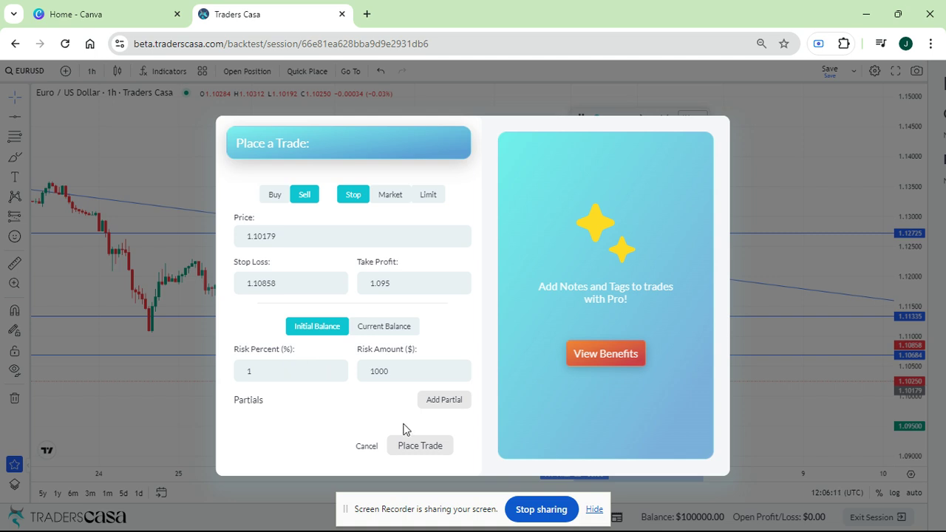
left_click(409, 451)
Run the replay until the sell trade closes, and remove its short position drawing from the chart
left_click(672, 215)
left_click(642, 119)
left_click_drag(768, 400, 747, 230)
left_click(594, 266)
left_click_drag(570, 184, 566, 207)
left_click(565, 189)
left_click_drag(612, 388, 627, 417)
left_click(430, 442)
left_click(429, 443)
left_click_drag(667, 383, 566, 417)
Draw a second, steeper descending trend line along the recent price highs
left_click(25, 118)
left_click(74, 117)
left_click(337, 122)
left_click(824, 347)
Clone the steeper trend line and move the copy down to the price lows to form a channel
left_click(604, 187)
left_click(621, 250)
left_click_drag(629, 237, 587, 362)
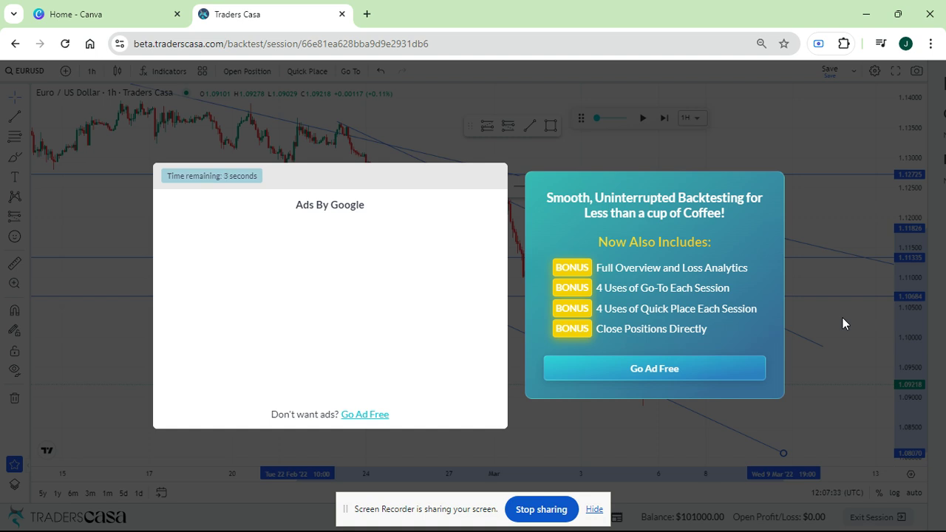
Dismiss the advertisement covering the chart
left_click(476, 178)
left_click(449, 442)
left_click(450, 442)
left_click(450, 442)
Advance the replay by six 1-hour candles
left_click_drag(439, 394, 801, 318)
left_click_drag(901, 384, 652, 298)
left_click(665, 120)
left_click(666, 119)
left_click(665, 119)
left_click(666, 119)
left_click(665, 120)
left_click(666, 120)
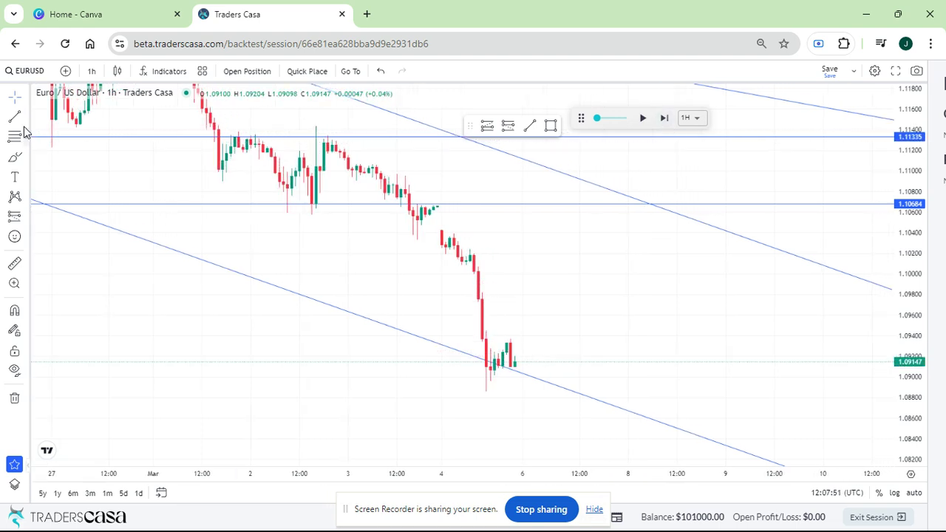
Draw a horizontal line at 1.09068 and delete the lower trend line of the channel
left_click(23, 121)
left_click(68, 251)
left_click(514, 370)
left_click(583, 188)
Switch the chart to the 4-hour timeframe and move the horizontal line at 1.11335 to 1.11283
left_click(91, 71)
left_click(104, 292)
left_click(610, 223)
left_click_drag(611, 224, 615, 226)
Advance the replay a few candles, returning the chart to the 1-hour timeframe
left_click(665, 120)
left_click(666, 120)
left_click(91, 71)
left_click(101, 240)
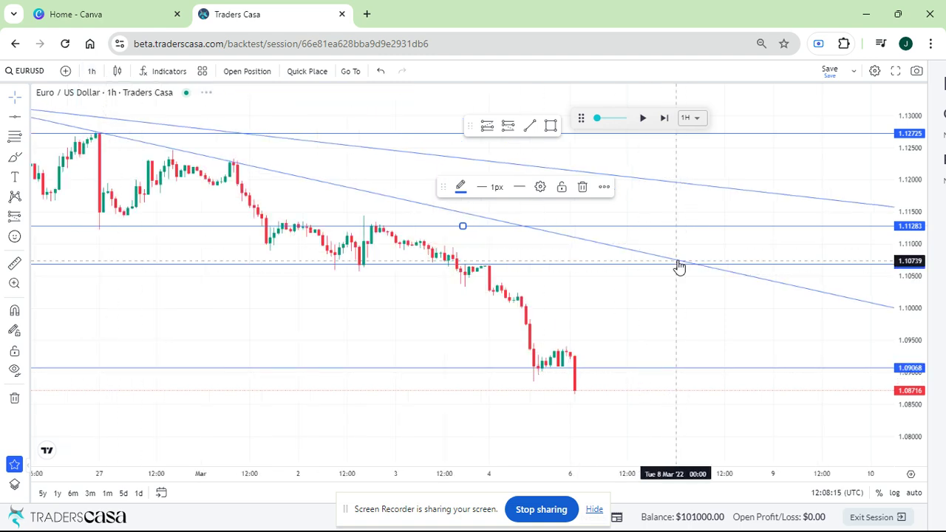
left_click(668, 124)
left_click(665, 120)
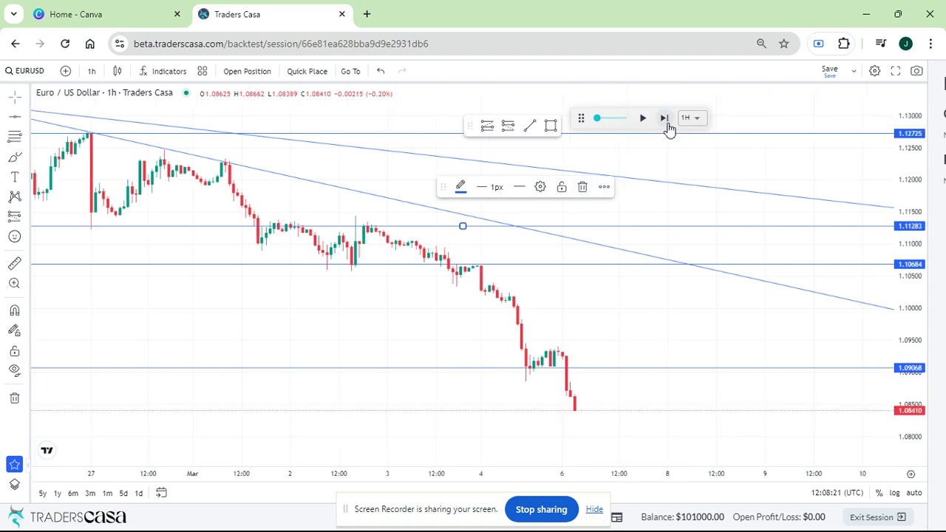
Draw a short position at the latest candle and place its trade with entry 1.08373, stop loss 1.09243 and take profit 1.07503
left_click_drag(655, 298, 634, 186)
left_click(18, 218)
left_click(556, 316)
left_click(228, 77)
left_click(412, 447)
left_click(628, 201)
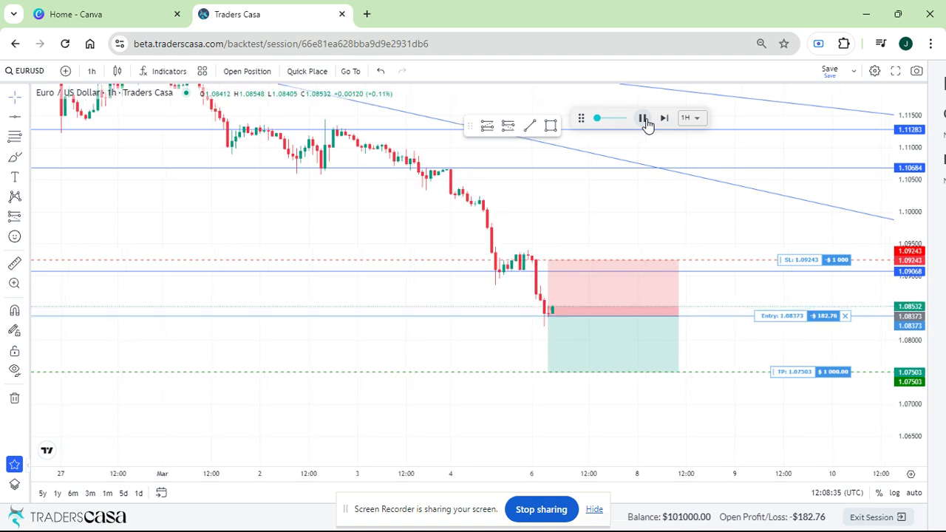
Let the replay run past the close of the second short trade and pause it
left_click(612, 338)
left_click(687, 329)
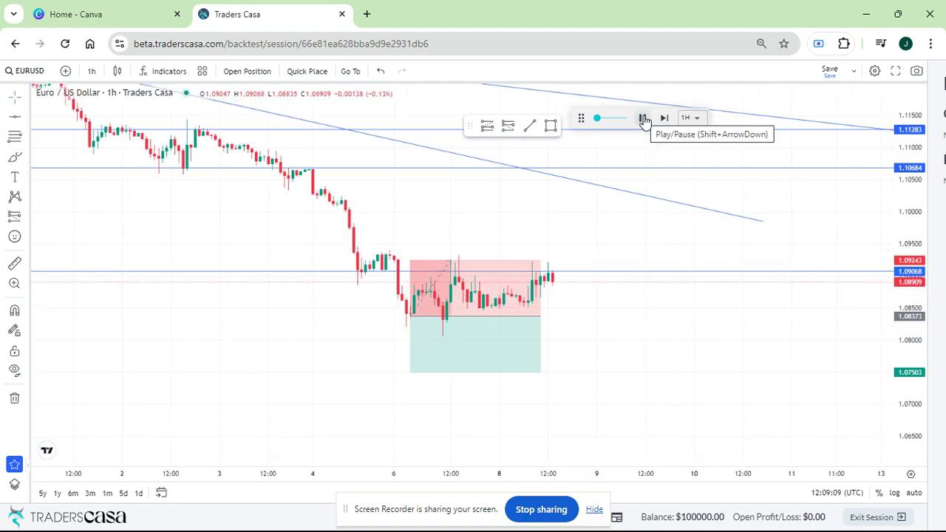
left_click(644, 120)
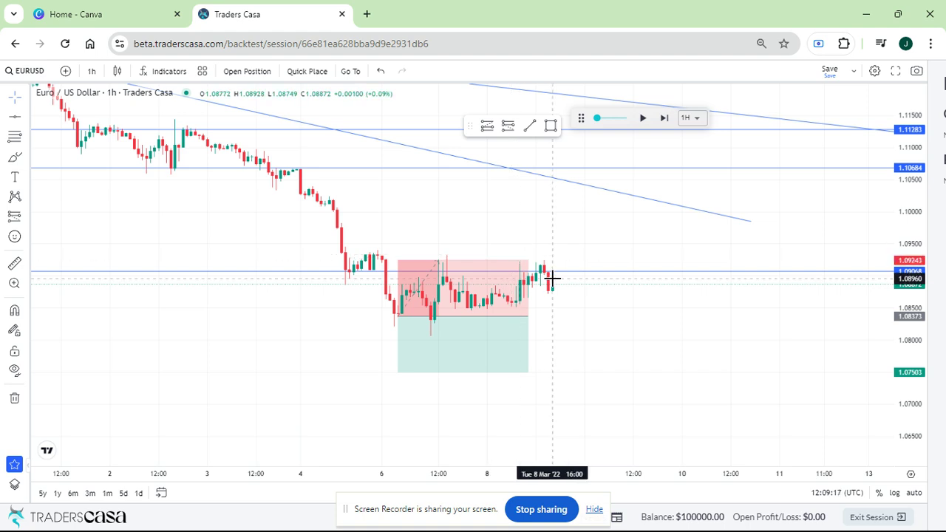
Shorten the second short position drawing so that it ends just after the trade's close
left_click(525, 313)
left_click_drag(527, 312, 456, 318)
left_click(576, 299)
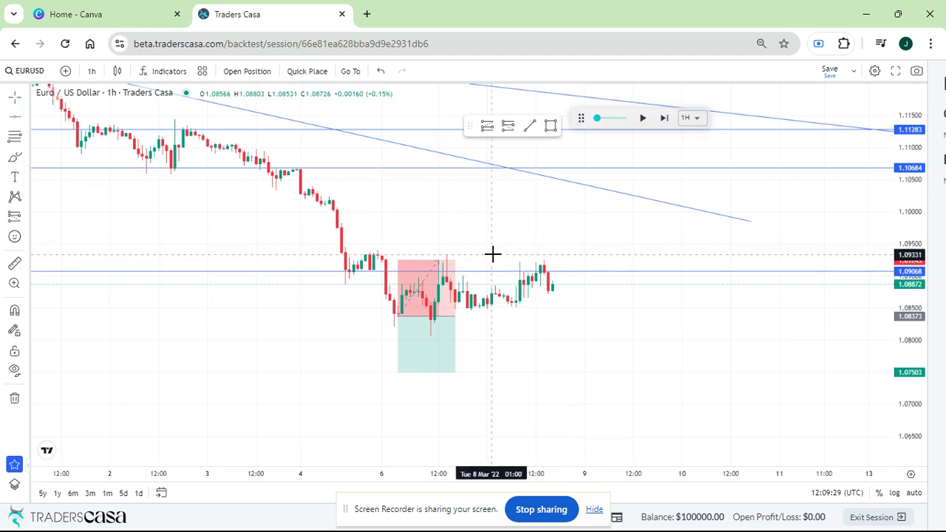
Mark a horizontal level at 1.09331, along the highs just above the 1.09068 line
left_click(492, 254)
left_click(644, 296)
Advance the replay candle by candle on the 1-hour timeframe to about midday on 10 March, past the price's test of the 1.10684 level
left_click(665, 119)
left_click(665, 119)
left_click(665, 119)
left_click(665, 119)
left_click(665, 119)
left_click(666, 119)
left_click(665, 119)
left_click(665, 119)
left_click(666, 119)
left_click(666, 119)
left_click(665, 119)
left_click(665, 119)
left_click(665, 119)
left_click(666, 119)
left_click(665, 119)
left_click(666, 119)
left_click(666, 119)
left_click(666, 119)
left_click(666, 119)
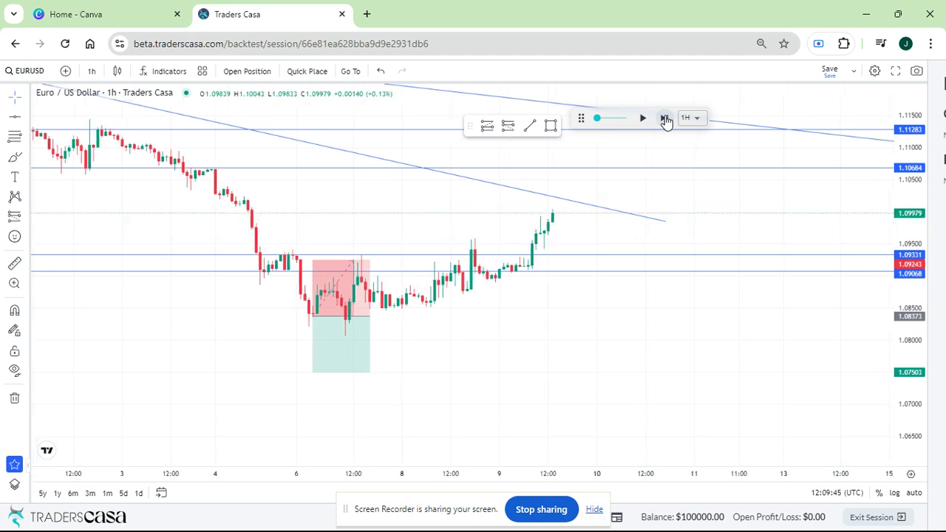
left_click(665, 119)
left_click(666, 119)
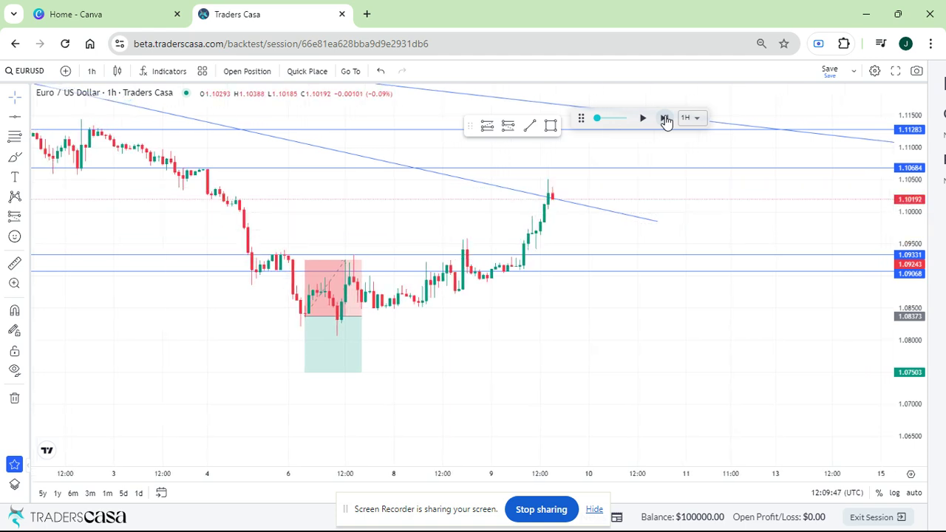
left_click(666, 119)
left_click(665, 119)
left_click(666, 119)
left_click(665, 119)
left_click(666, 119)
left_click(665, 119)
left_click(666, 119)
left_click(665, 119)
left_click(665, 119)
left_click(665, 119)
left_click(665, 119)
left_click(666, 119)
left_click(666, 119)
left_click(665, 119)
left_click(665, 119)
left_click(666, 119)
left_click(666, 119)
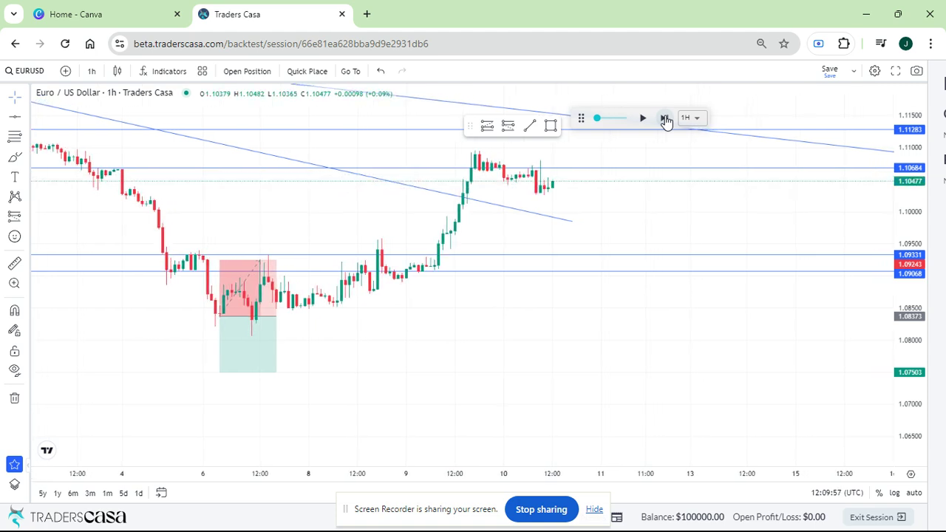